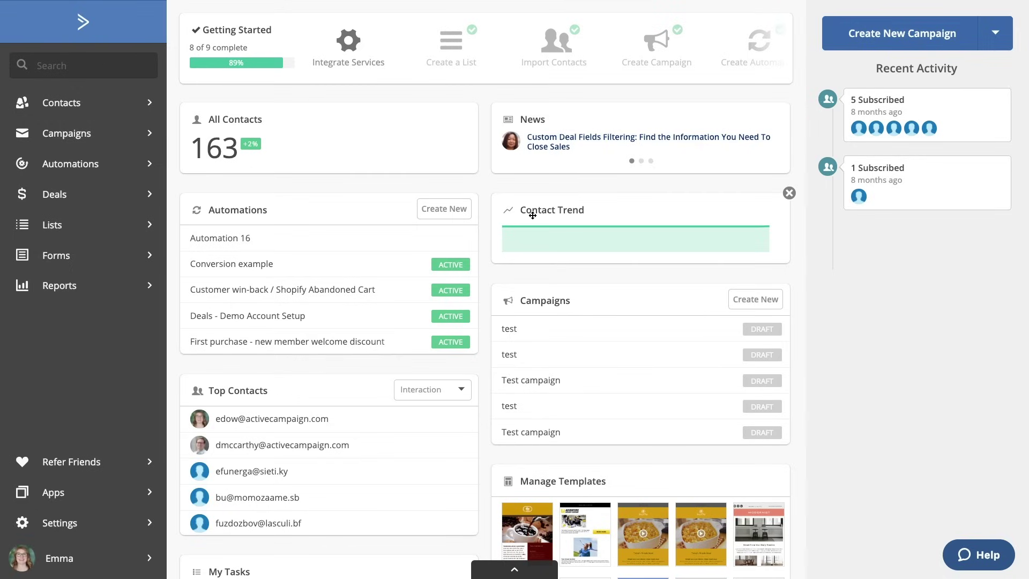
# Step: Open the Prospects deal pipeline and bring up the Email Only stage's options
pyautogui.click(147, 198)
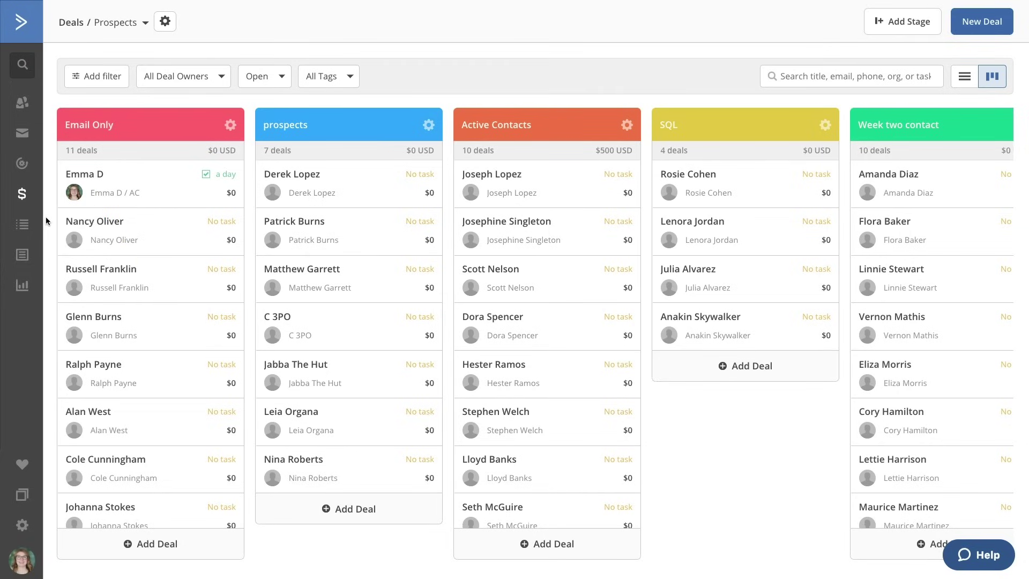
pyautogui.click(231, 125)
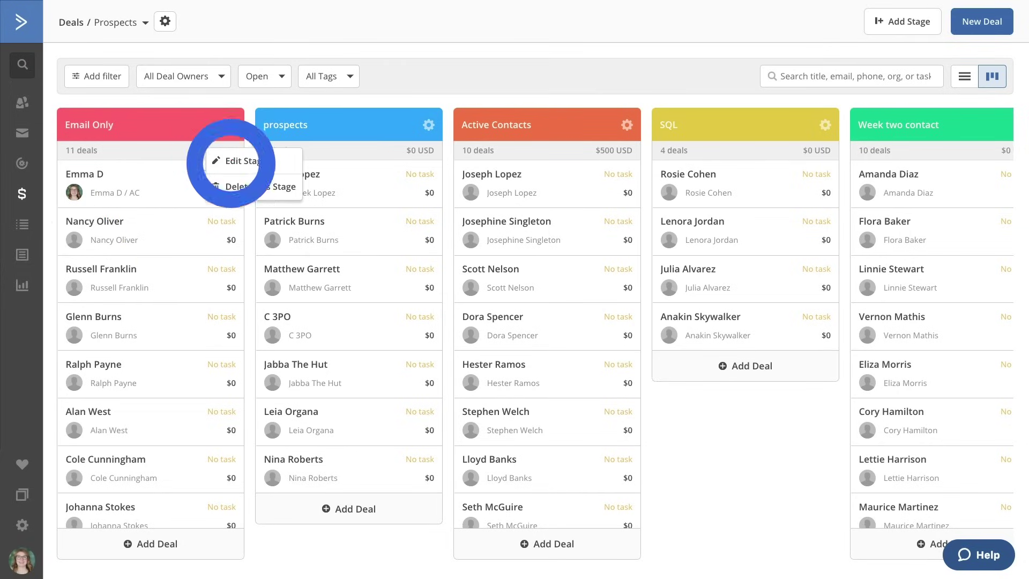
# Step: Delete 'Only' from the stage name, review sorting and card options, and save the Email stage
pyautogui.click(236, 162)
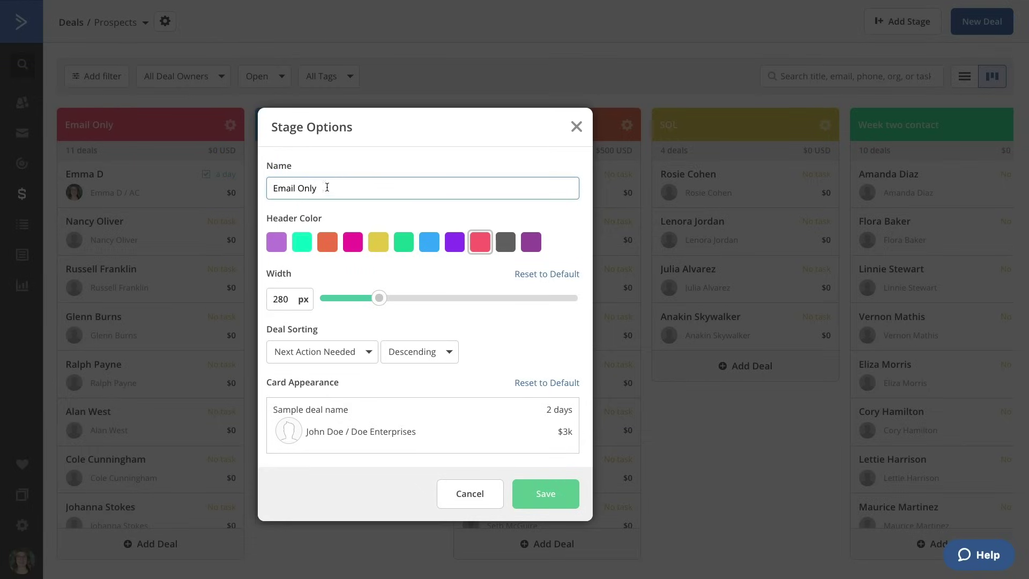
pyautogui.moveTo(324, 188); pyautogui.dragTo(298, 191)
pyautogui.press('BackSpace')
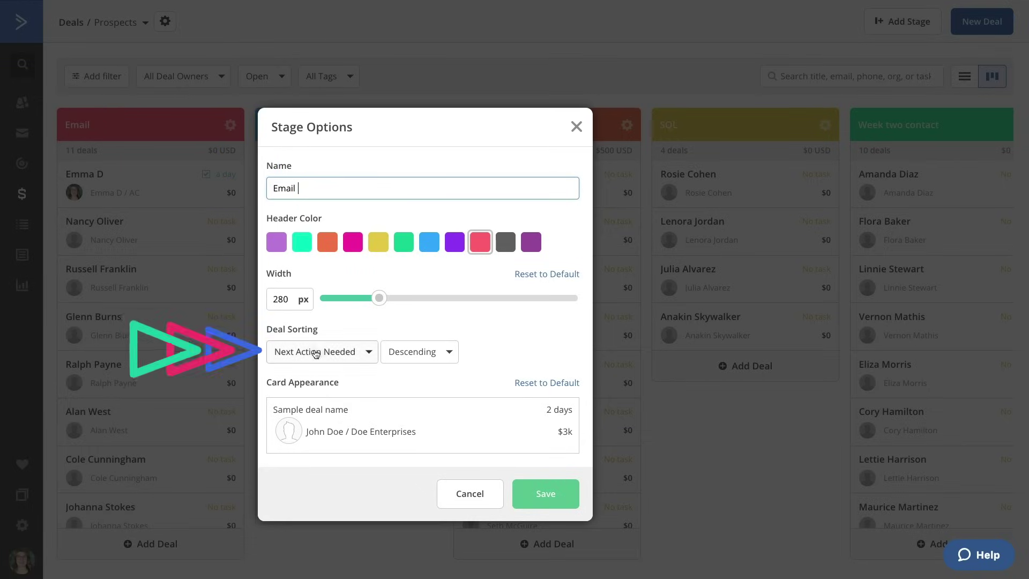
pyautogui.click(316, 352)
pyautogui.click(403, 351)
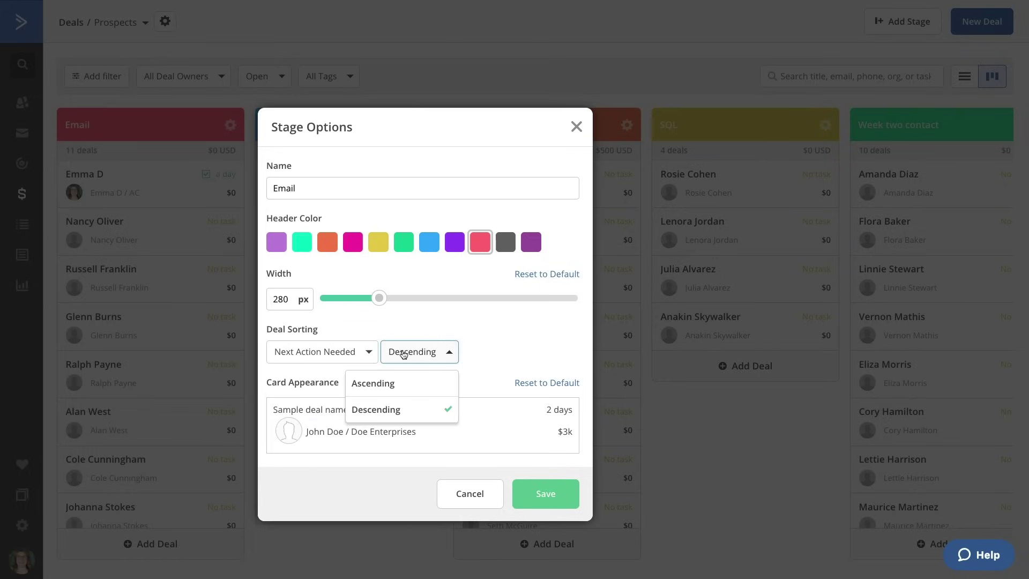
pyautogui.click(492, 341)
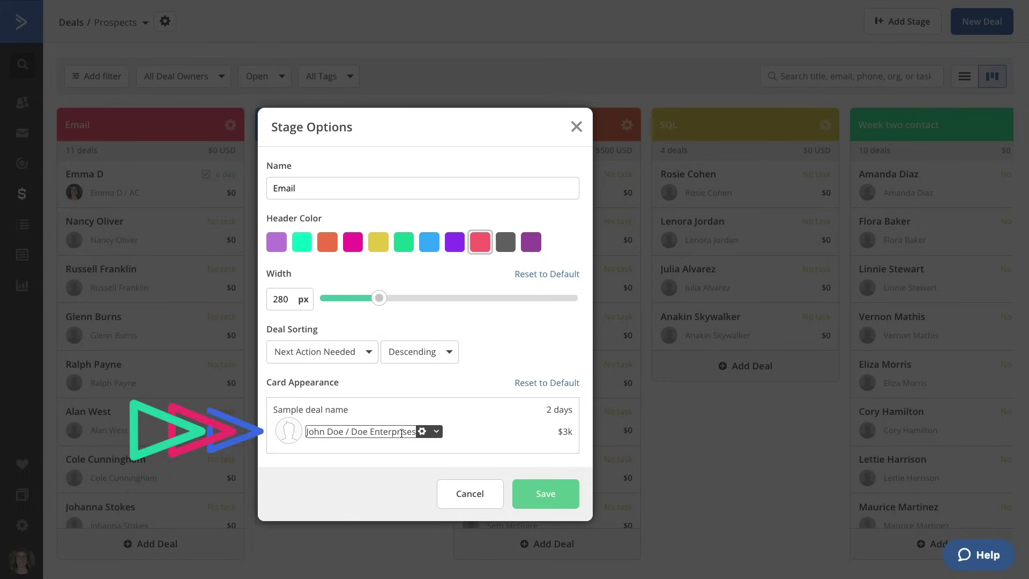
pyautogui.click(423, 432)
pyautogui.scroll(-3, 446, 492)
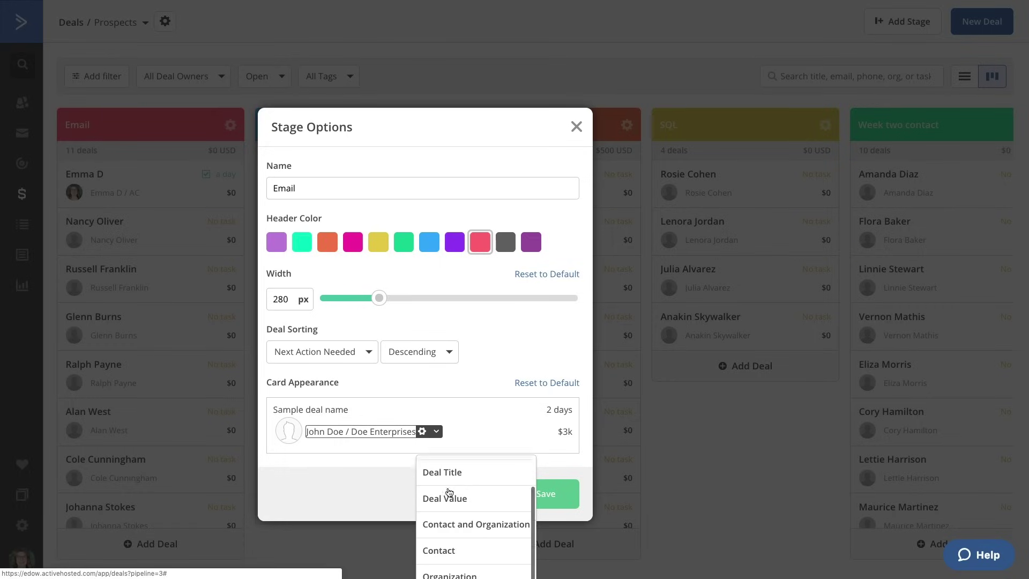
pyautogui.scroll(2, 449, 491)
pyautogui.scroll(1, 449, 491)
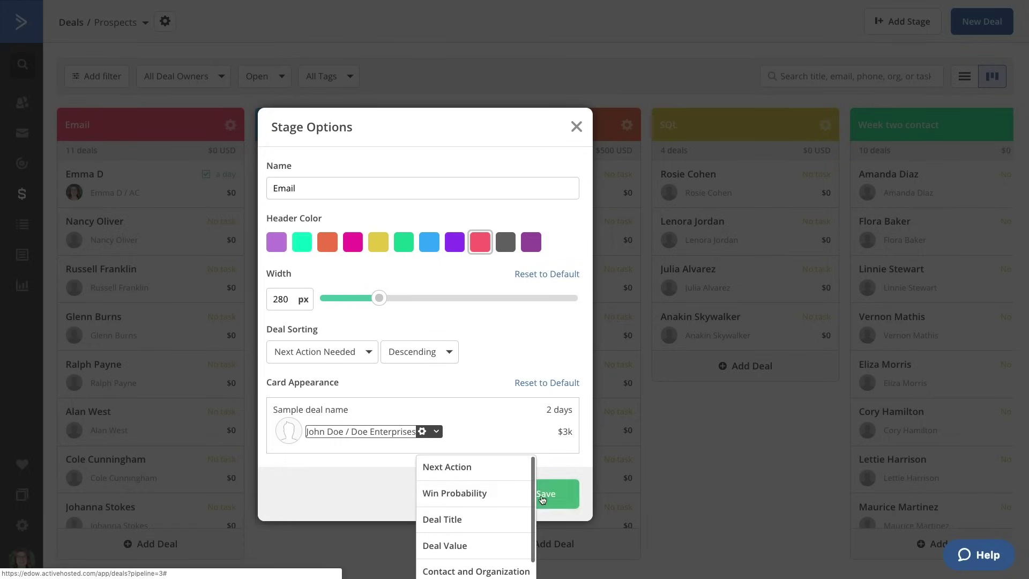
pyautogui.click(544, 493)
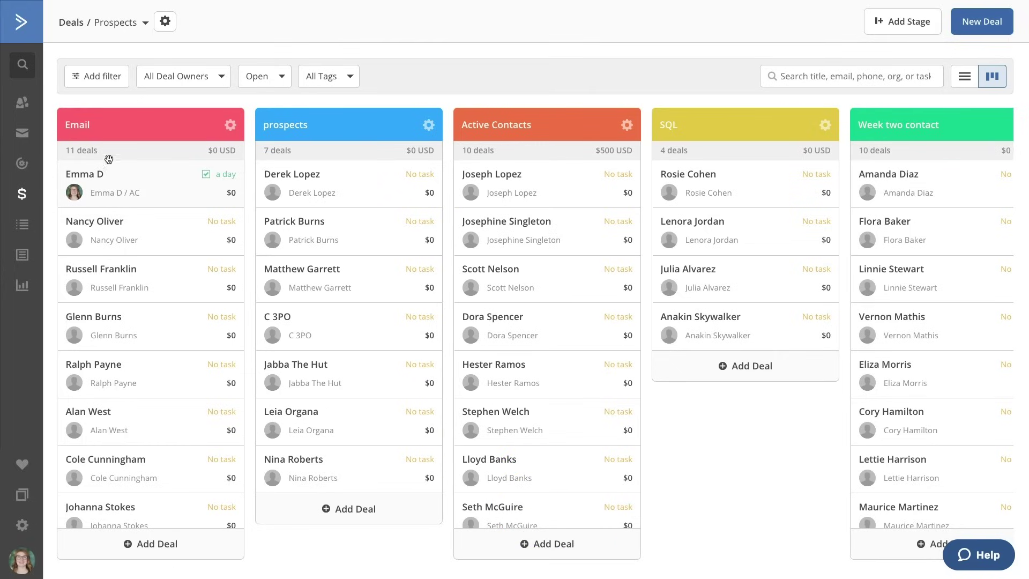
# Step: Check the available deal filters, then show the Prospects deals as a list
pyautogui.click(110, 86)
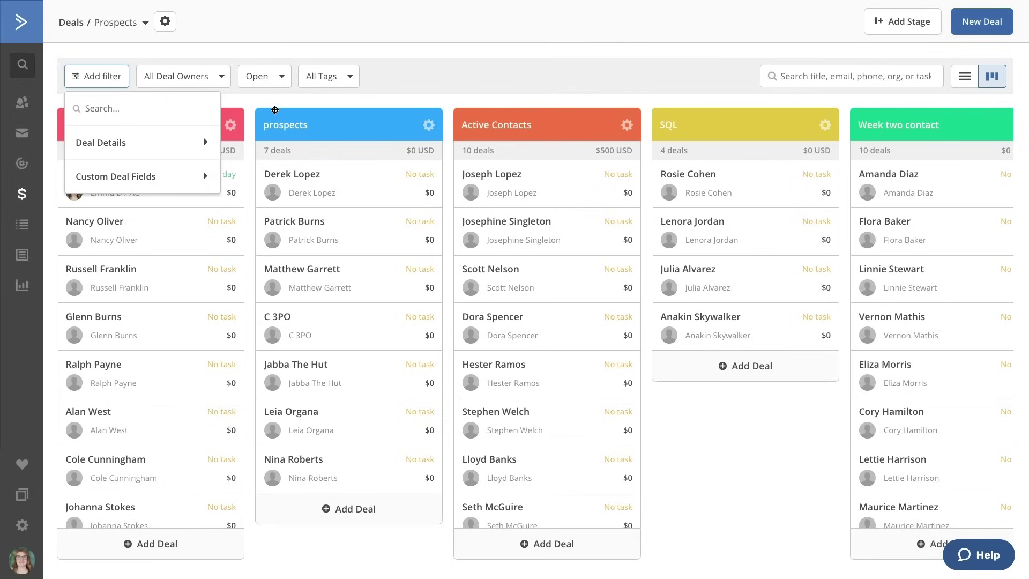
pyautogui.click(294, 107)
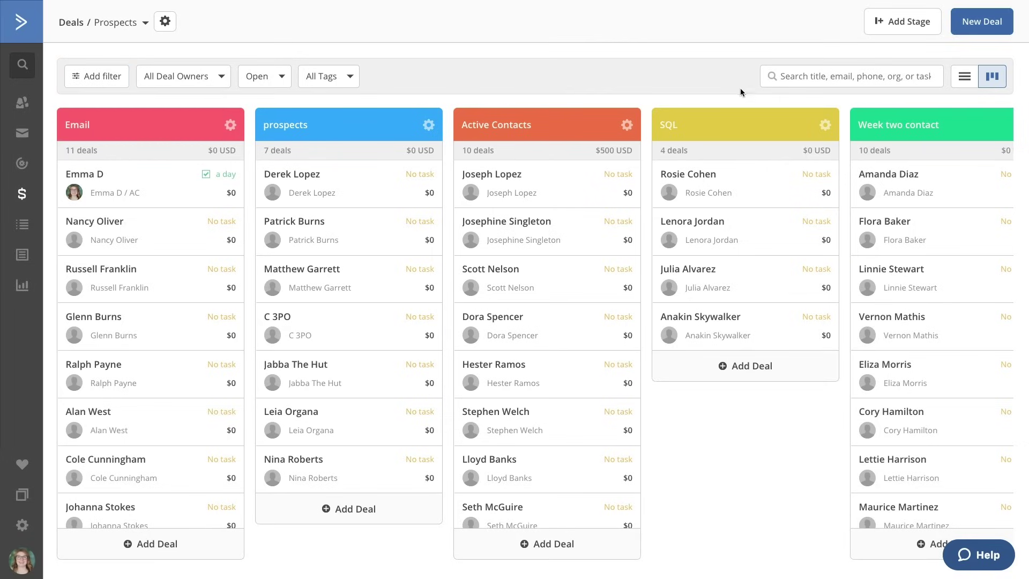
pyautogui.click(959, 82)
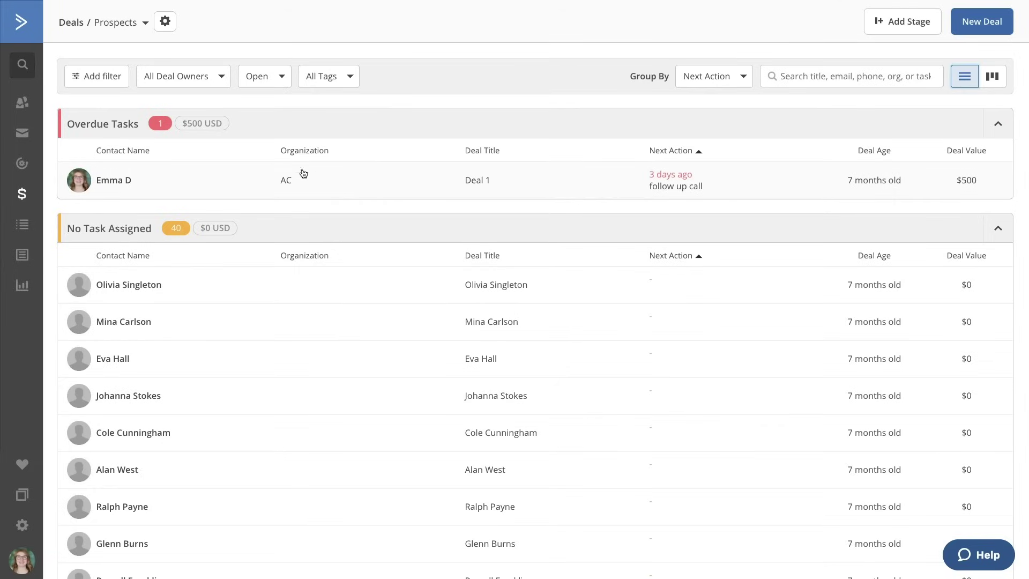
# Step: Browse the Deal Owners and Deal Details filters, then search the deals for 'follow up'
pyautogui.click(195, 78)
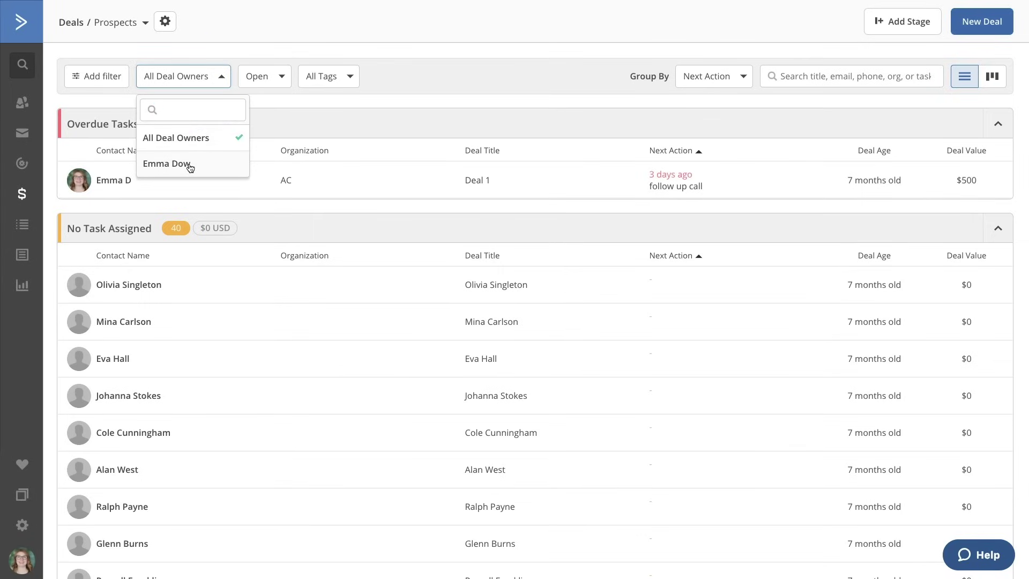
pyautogui.click(107, 79)
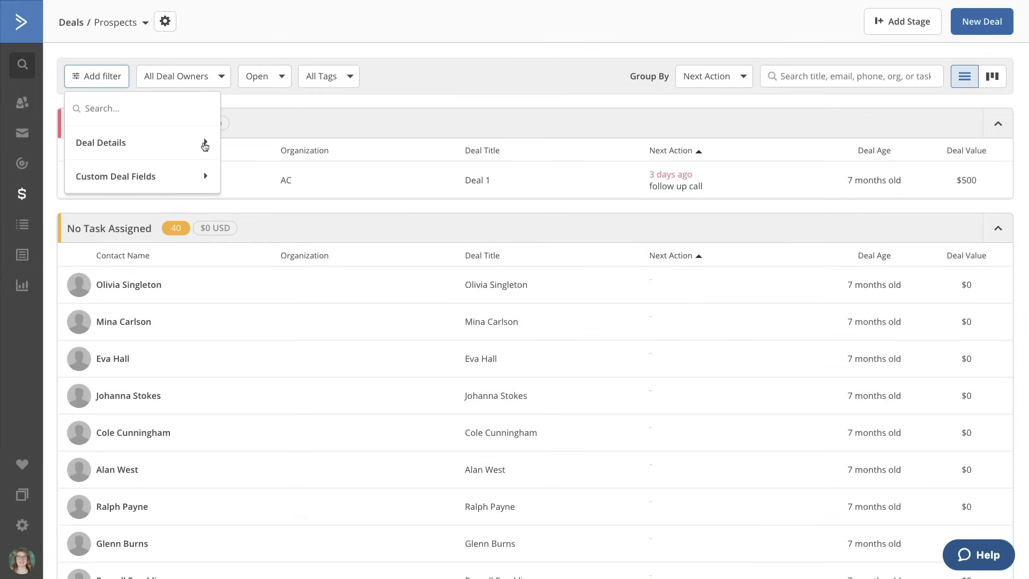
pyautogui.click(204, 144)
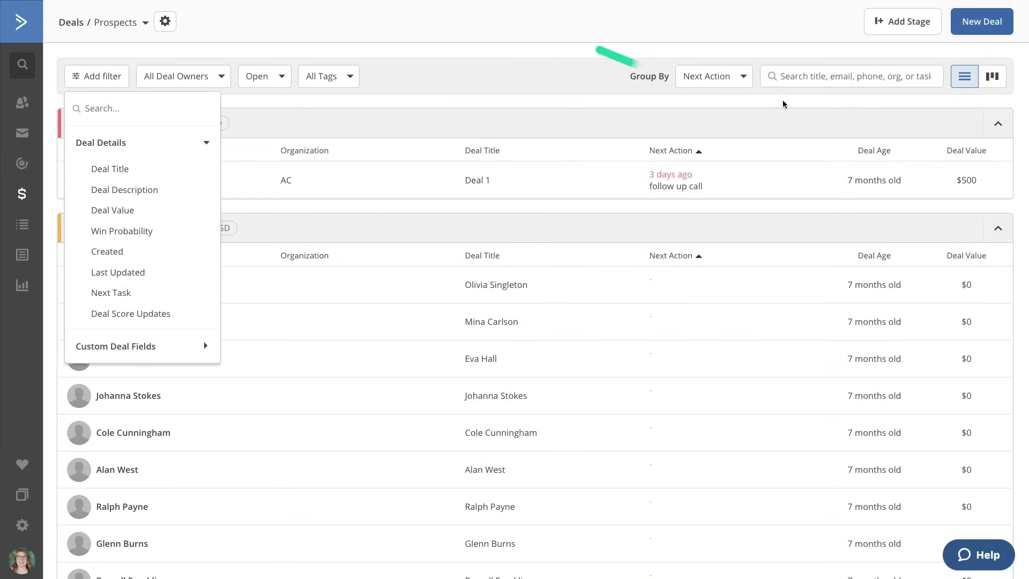
pyautogui.click(787, 79)
pyautogui.write('follow up')
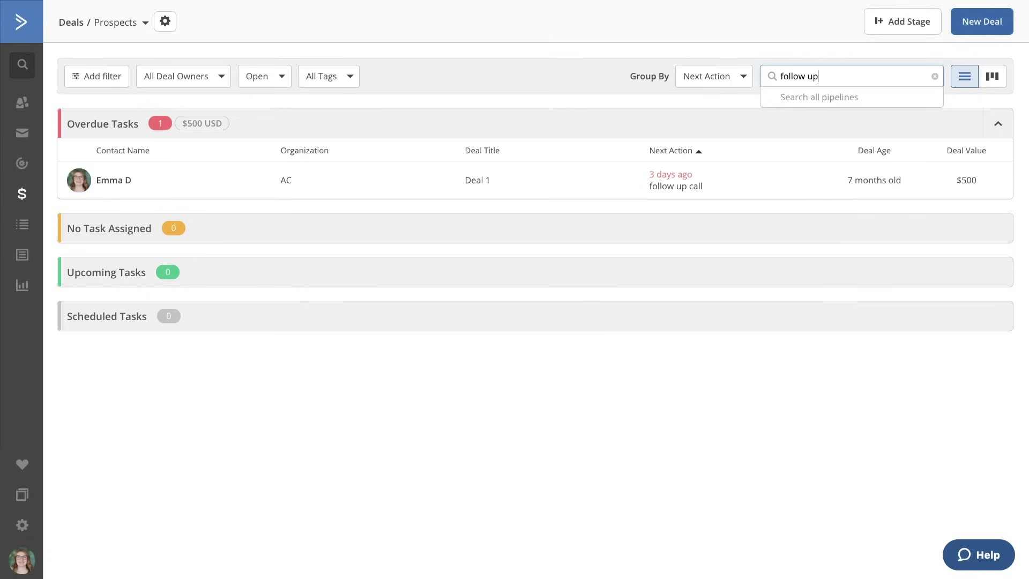
pyautogui.click(402, 171)
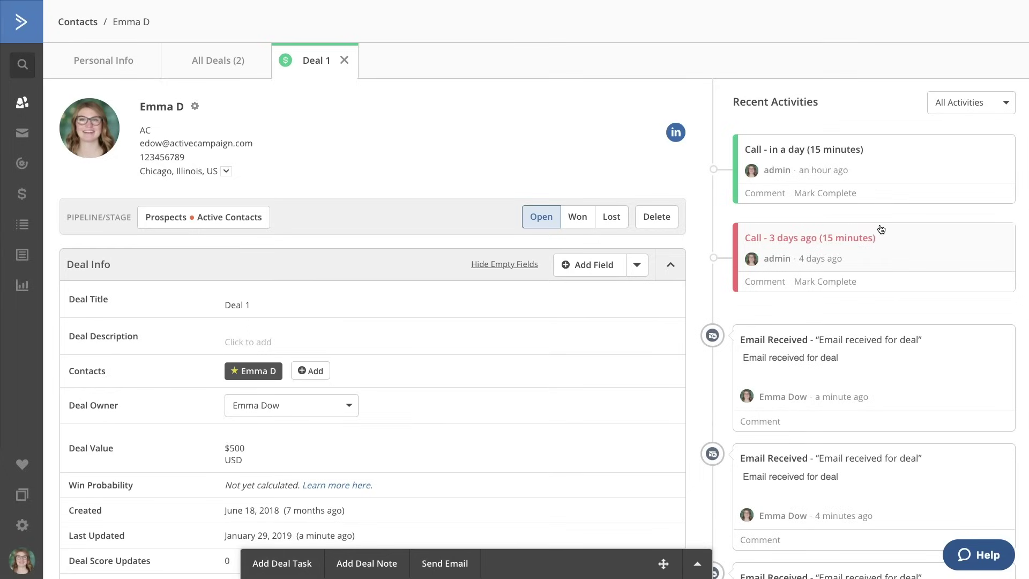
pyautogui.scroll(-3, 926, 239)
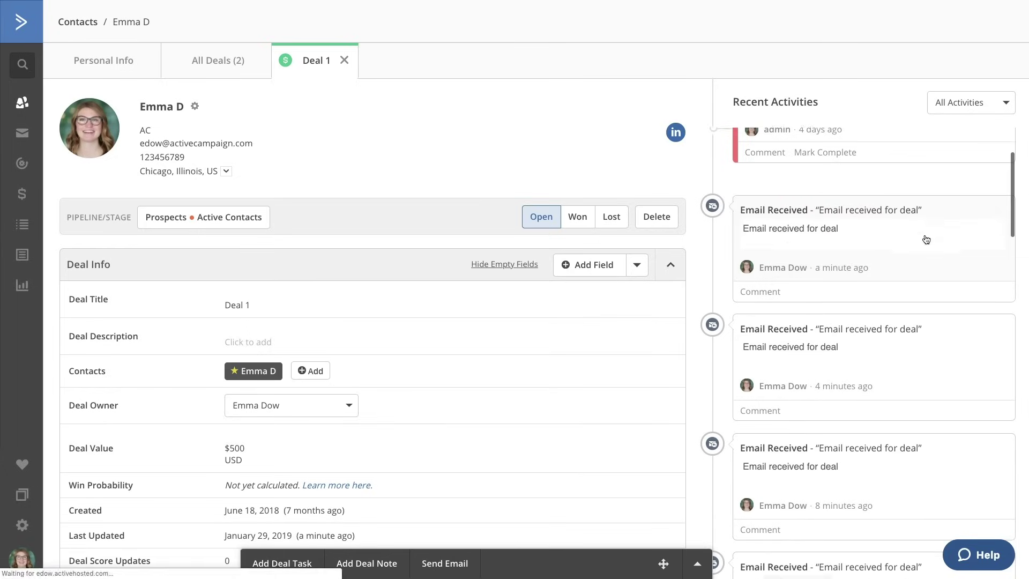
pyautogui.scroll(-2, 925, 239)
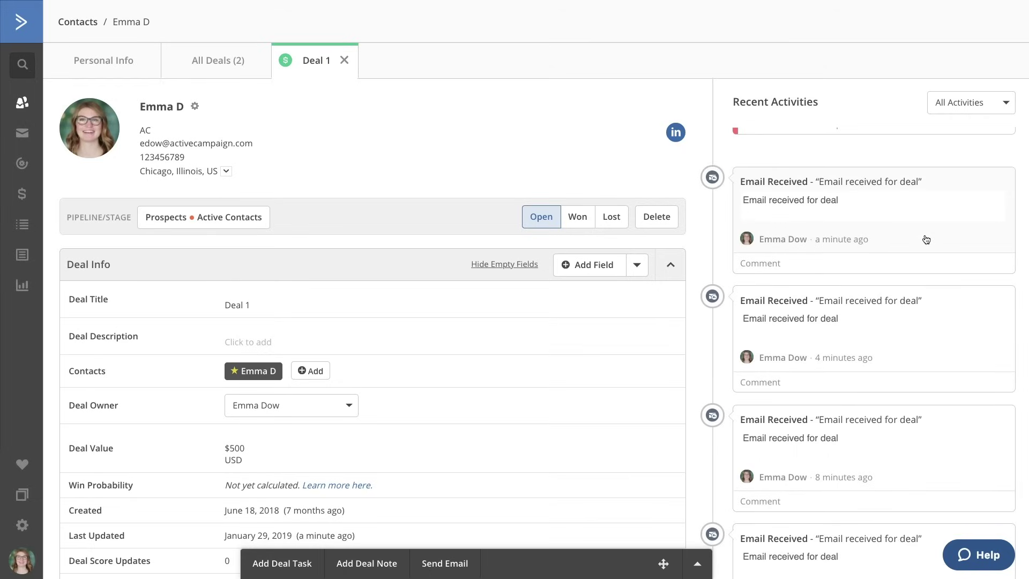
pyautogui.click(963, 107)
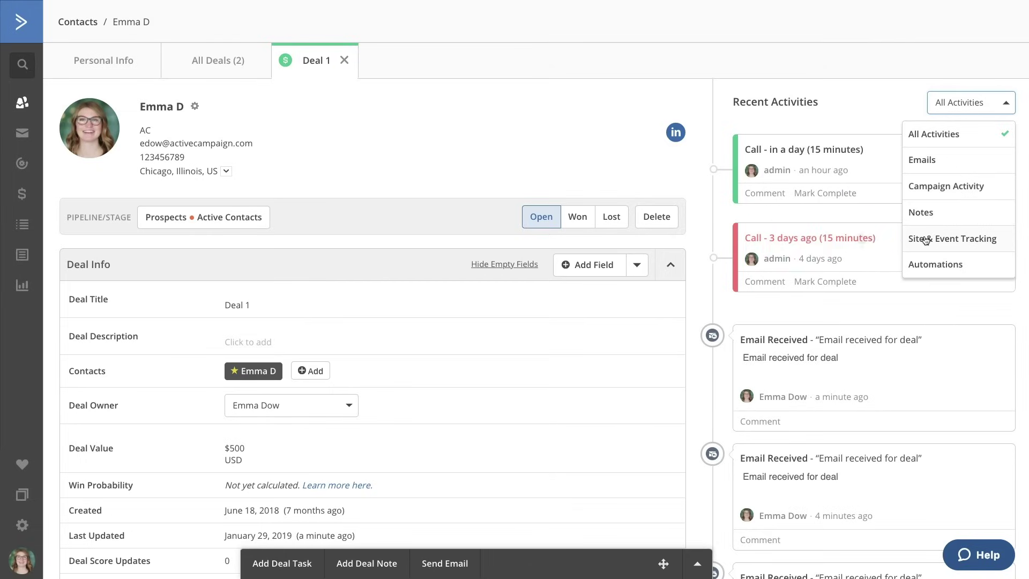
# Step: Open Deal 1's upcoming 15-minute call task and save it unchanged
pyautogui.click(819, 159)
pyautogui.scroll(-1, 806, 297)
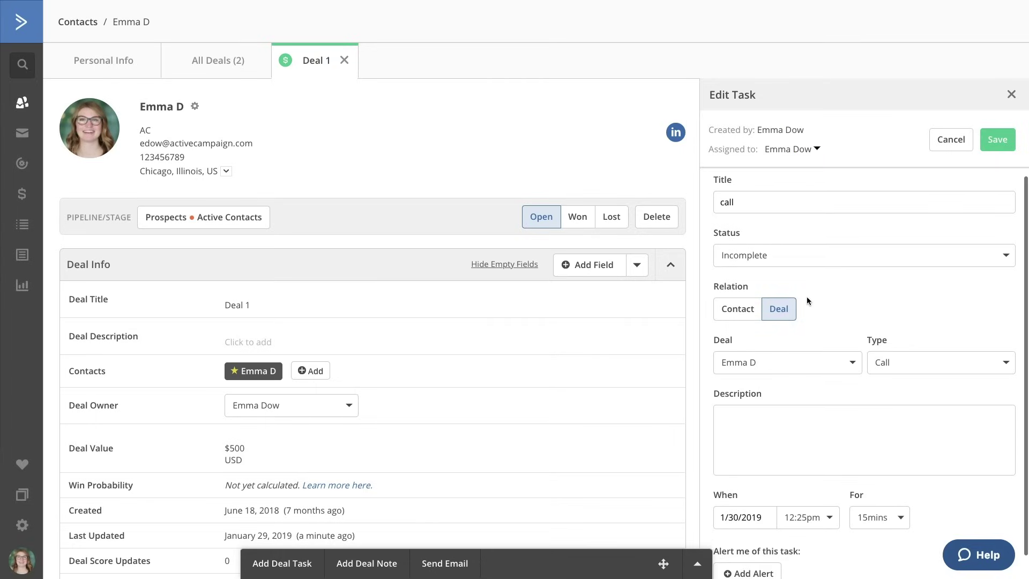
pyautogui.scroll(1, 806, 297)
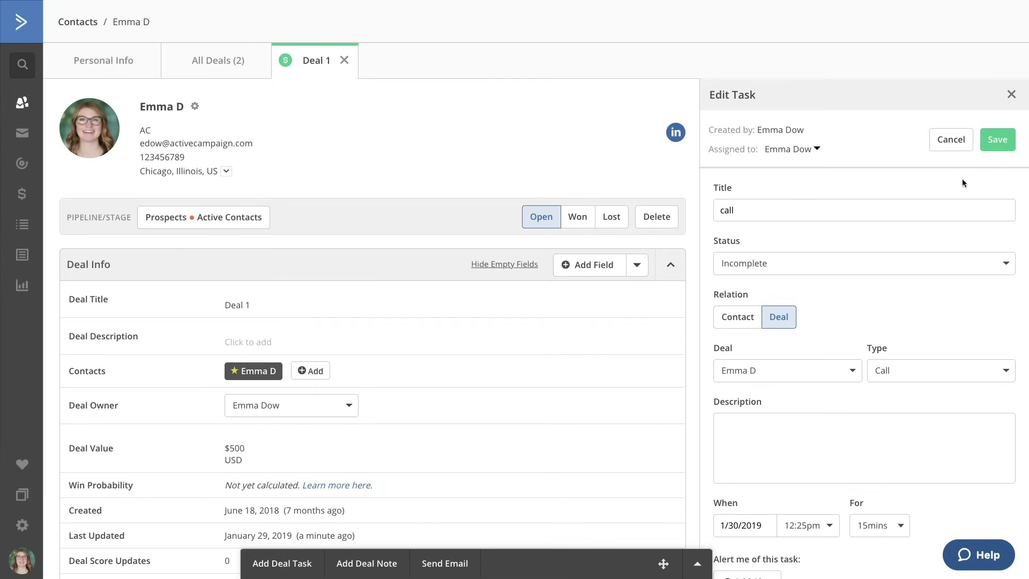
pyautogui.click(997, 141)
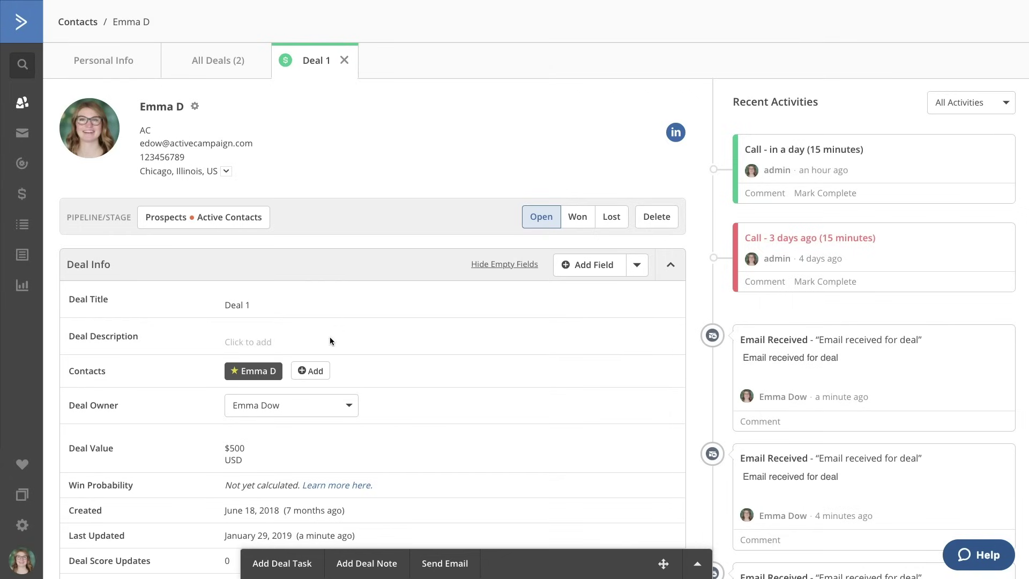
# Step: Scroll down Deal 1's record and start adding a new field to its Deal Info
pyautogui.click(311, 370)
pyautogui.click(318, 301)
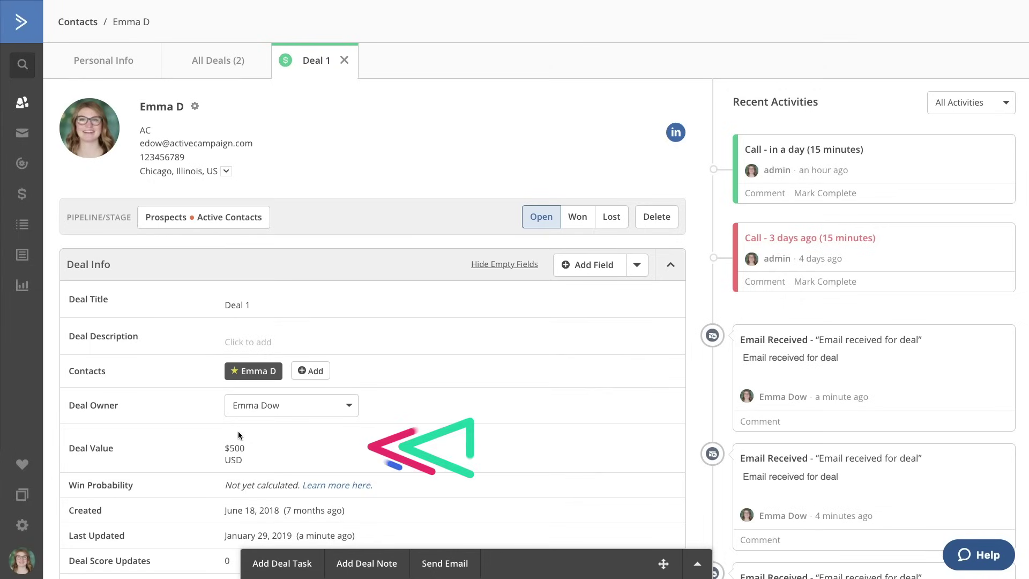
pyautogui.scroll(-2, 246, 442)
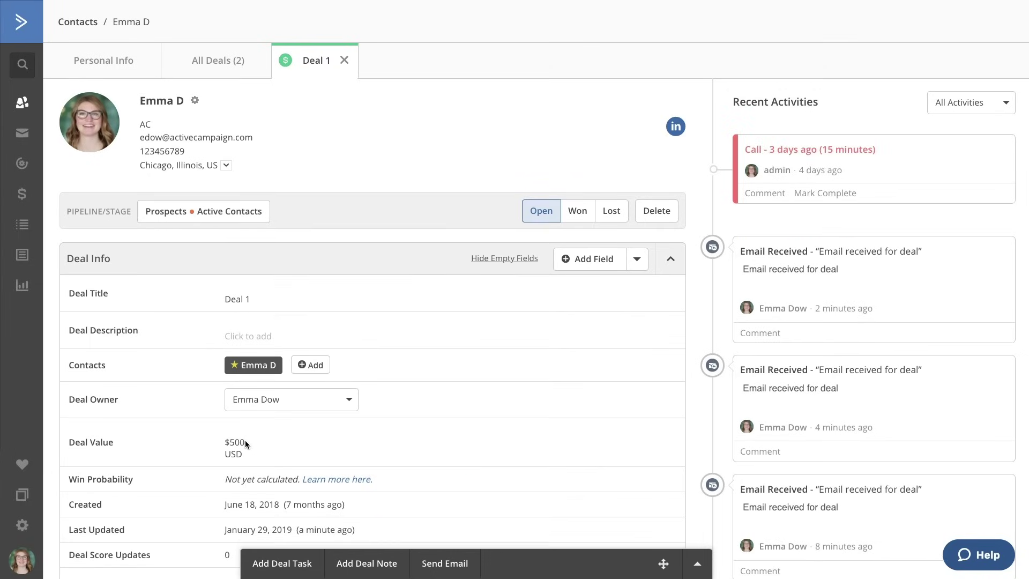
pyautogui.scroll(-3, 246, 443)
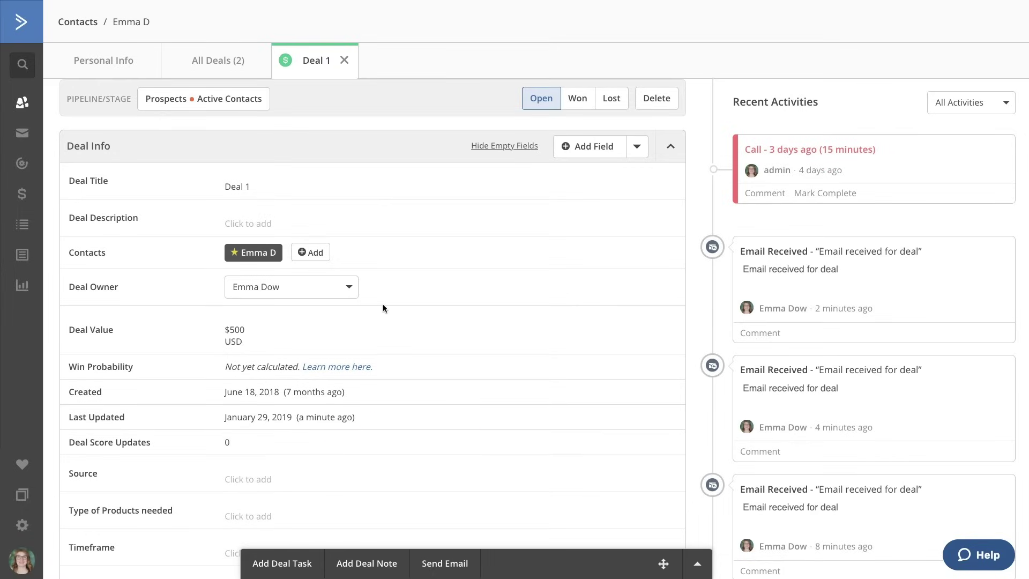
pyautogui.click(571, 152)
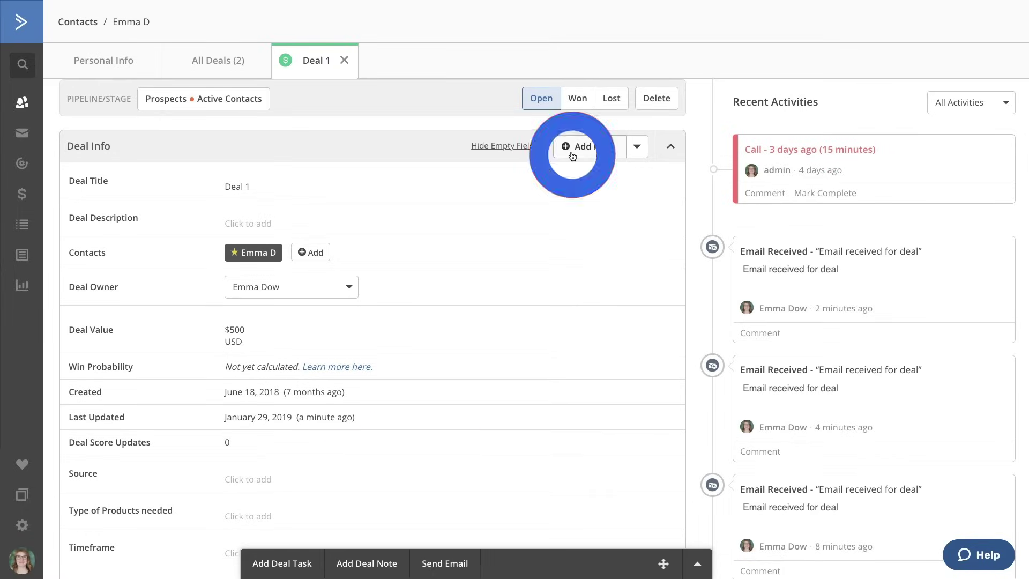
# Step: Create a text input deal field named 'Number of team members'
pyautogui.click(381, 99)
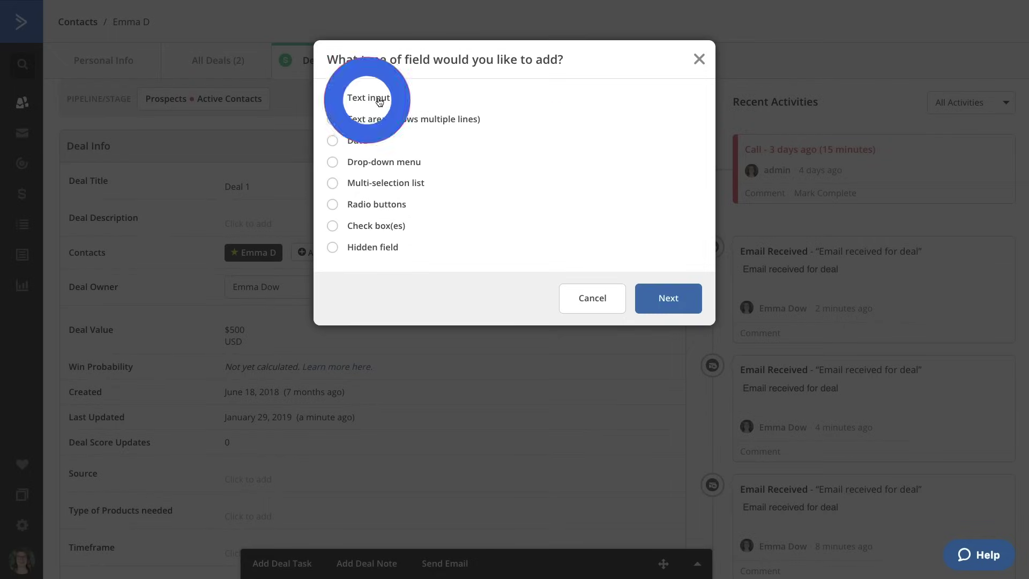
pyautogui.click(659, 298)
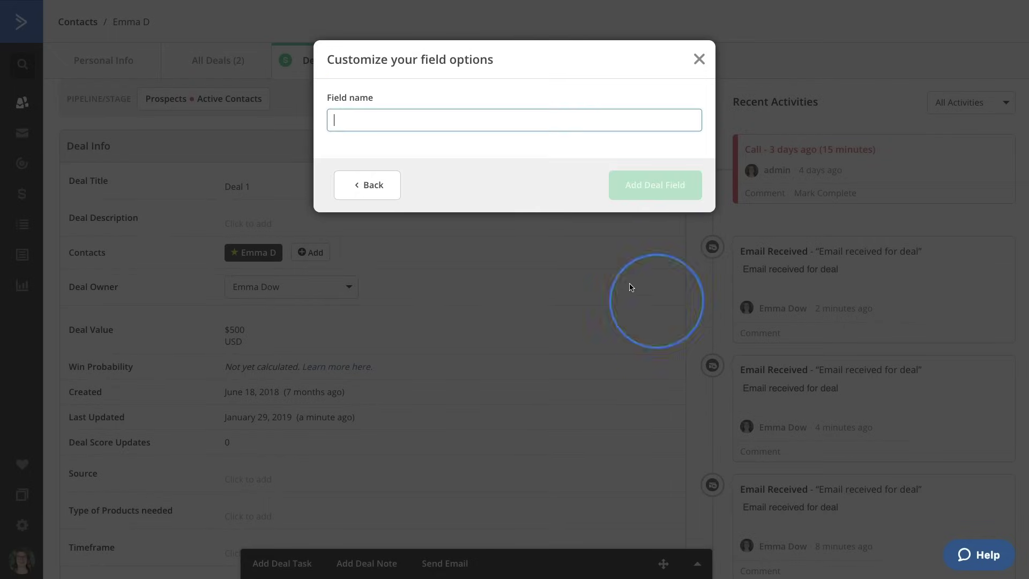
pyautogui.write('Numb')
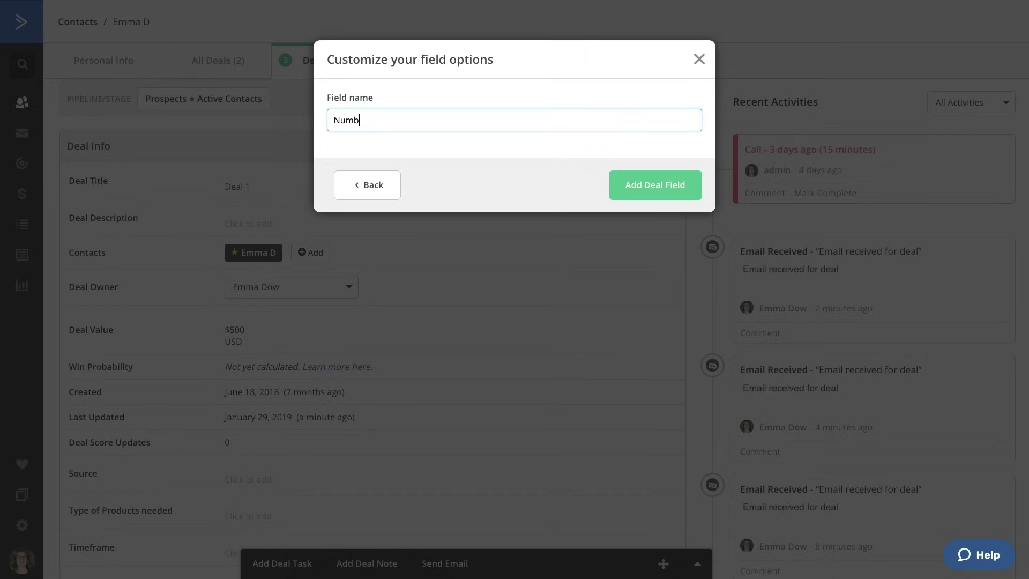
pyautogui.write('er of team members')
pyautogui.click(688, 193)
# Step: Switch from Deal Notes back to Deal Tasks and open a blank new deal task form
pyautogui.scroll(-8, 506, 275)
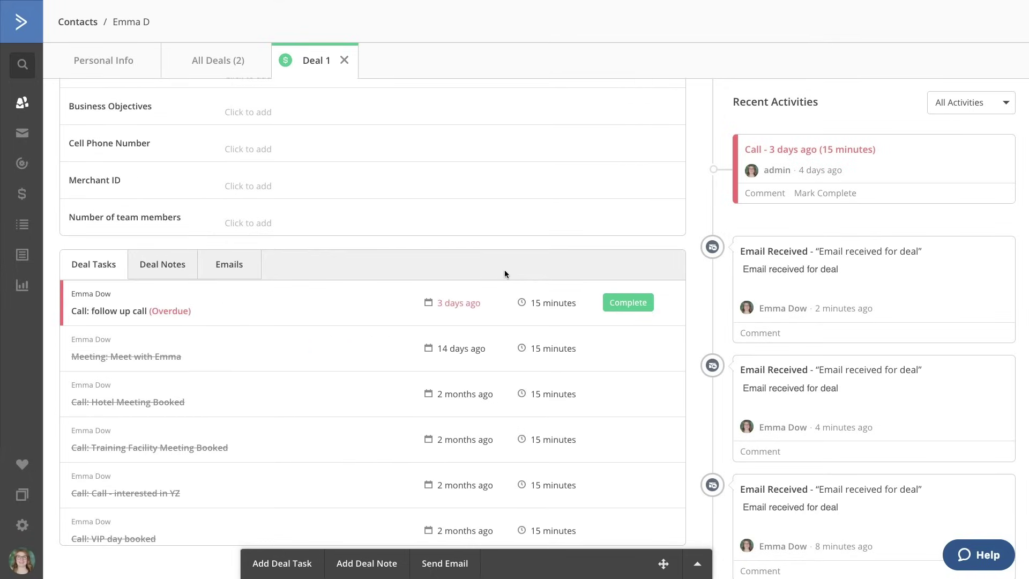
pyautogui.click(159, 273)
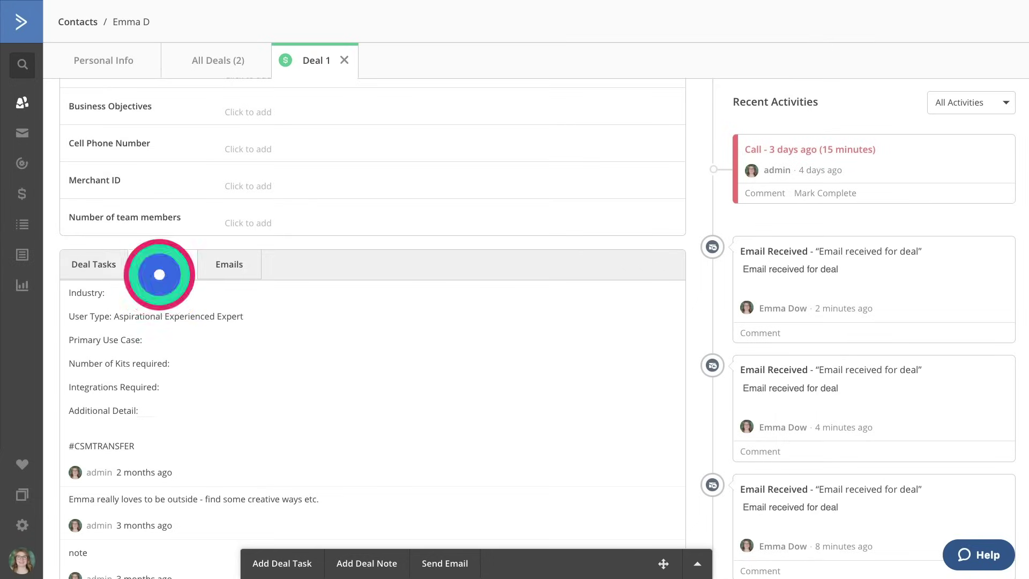
pyautogui.click(102, 268)
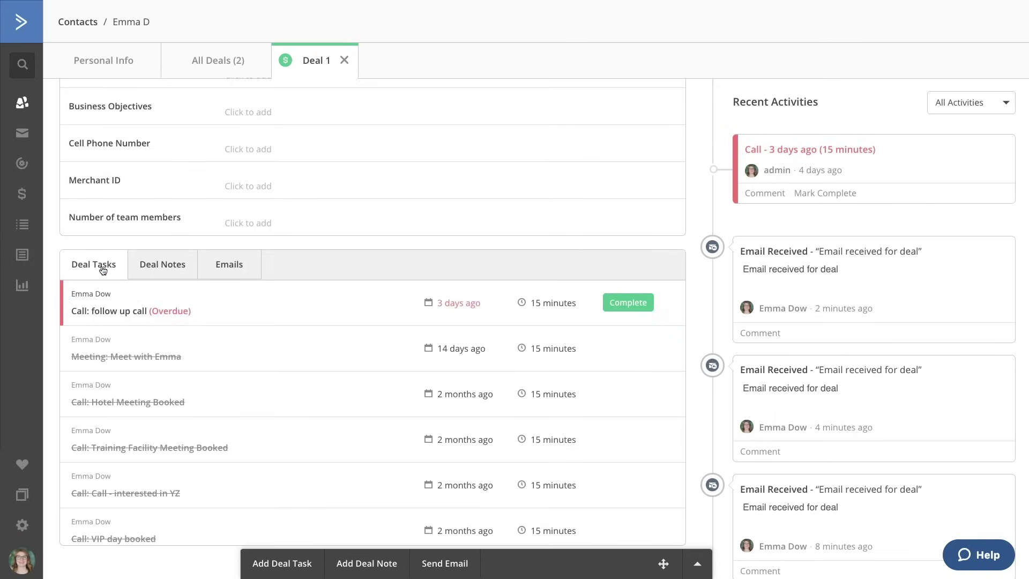
pyautogui.click(263, 564)
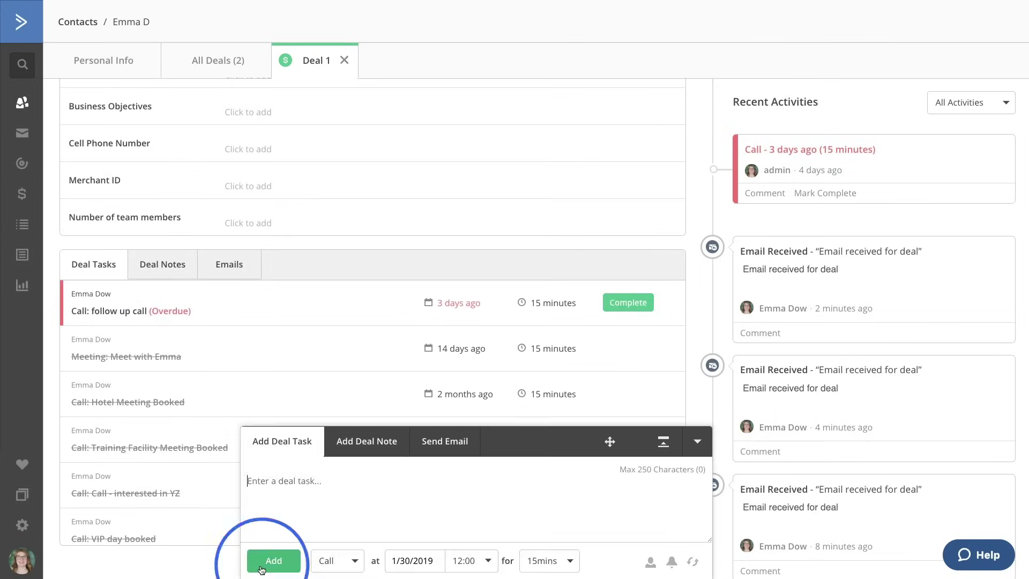
# Step: Add a Call task named 'call' due 1/31/2019 at 13:45, keeping the default assignee
pyautogui.click(650, 561)
pyautogui.click(601, 458)
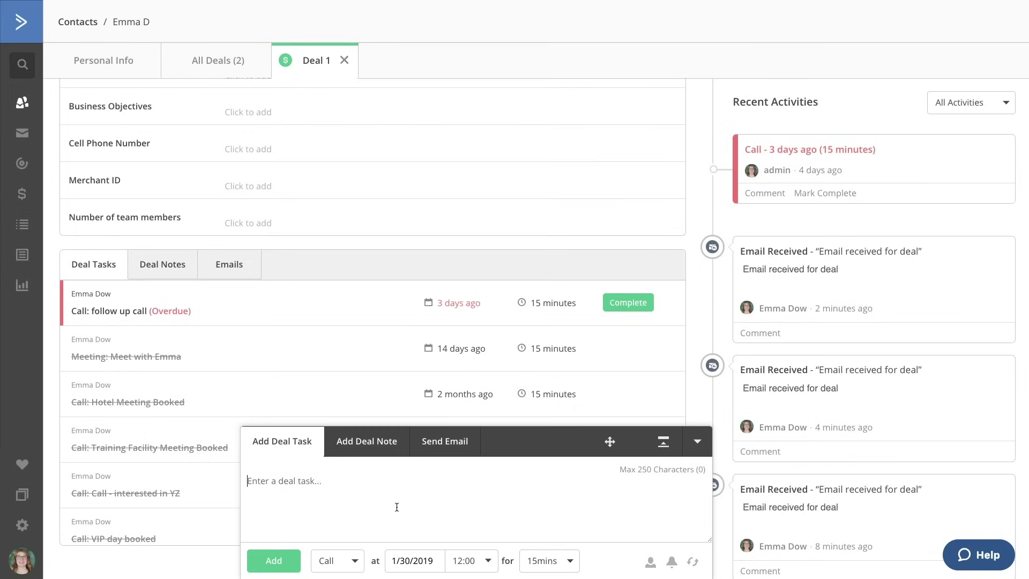
pyautogui.write('call')
pyautogui.click(422, 559)
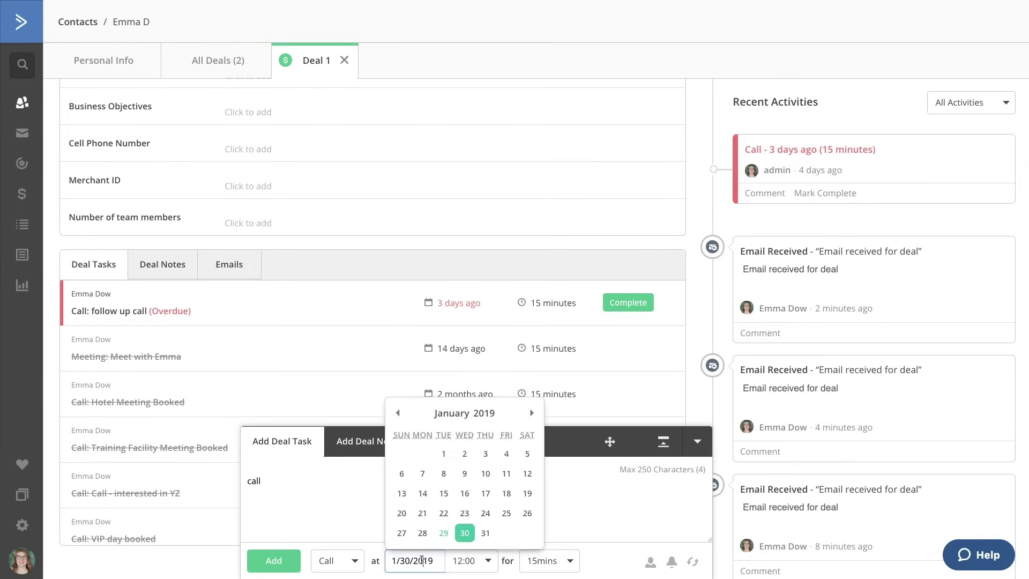
pyautogui.click(466, 559)
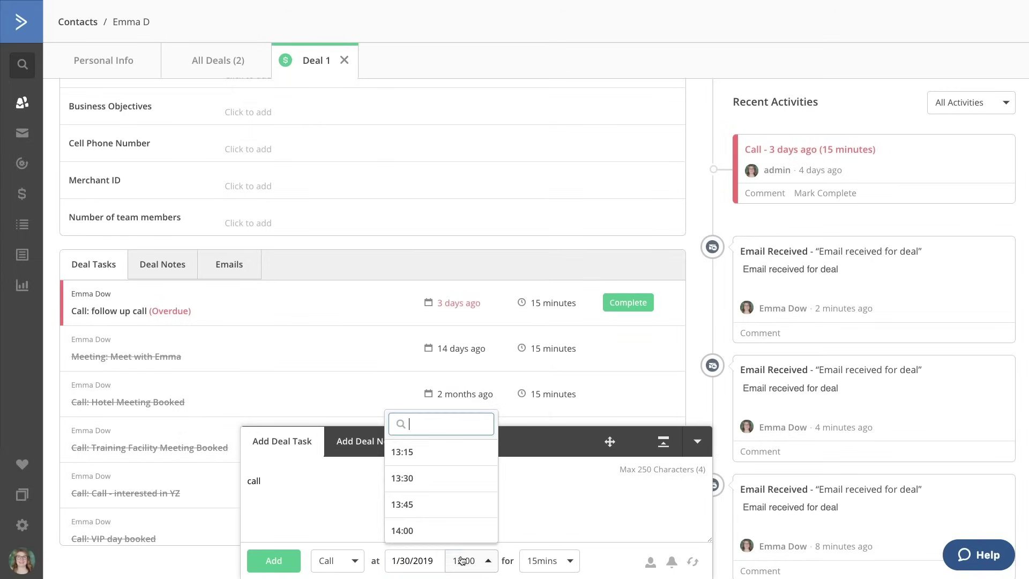
pyautogui.click(439, 507)
pyautogui.click(417, 559)
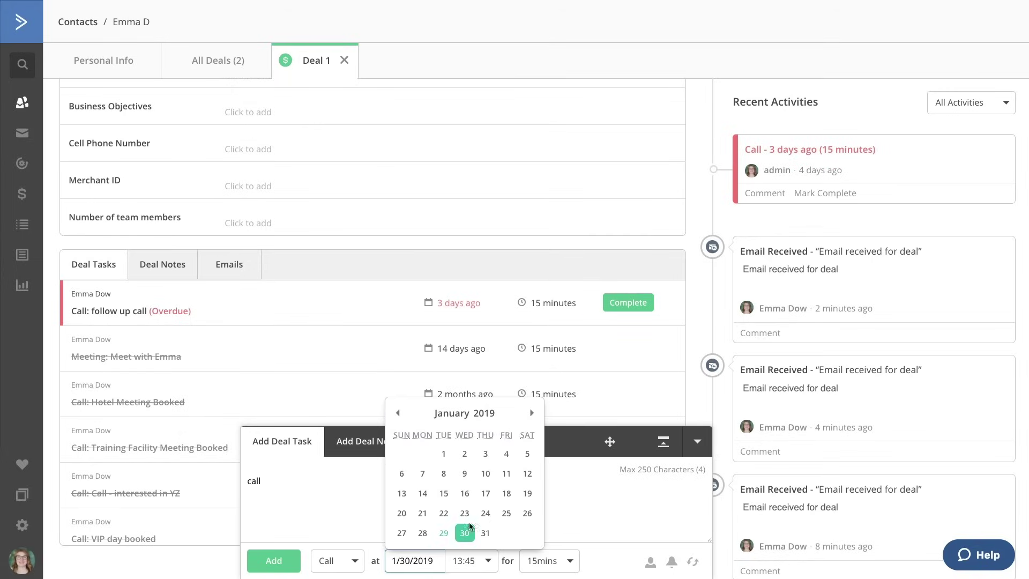
pyautogui.click(485, 532)
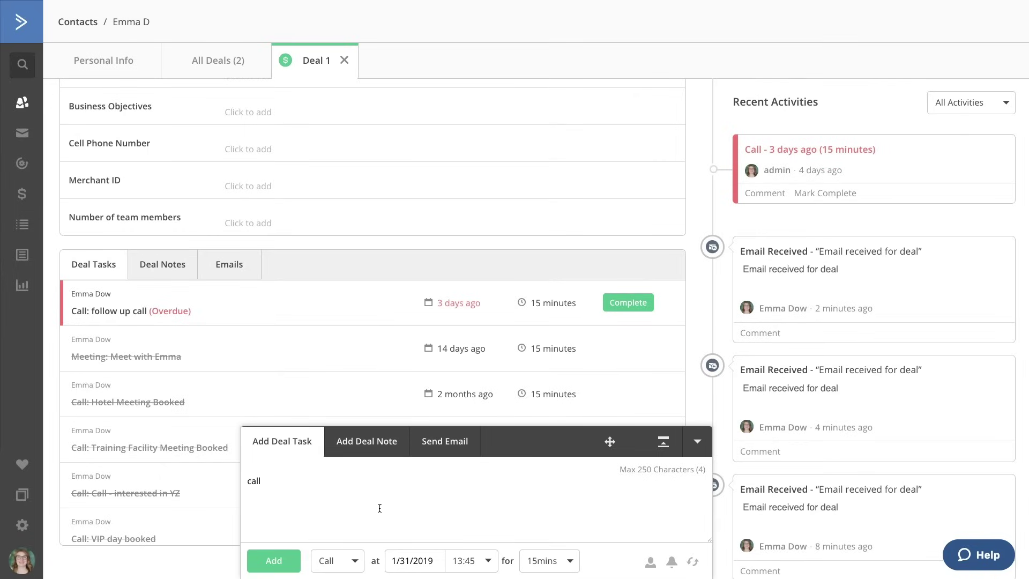
pyautogui.click(273, 561)
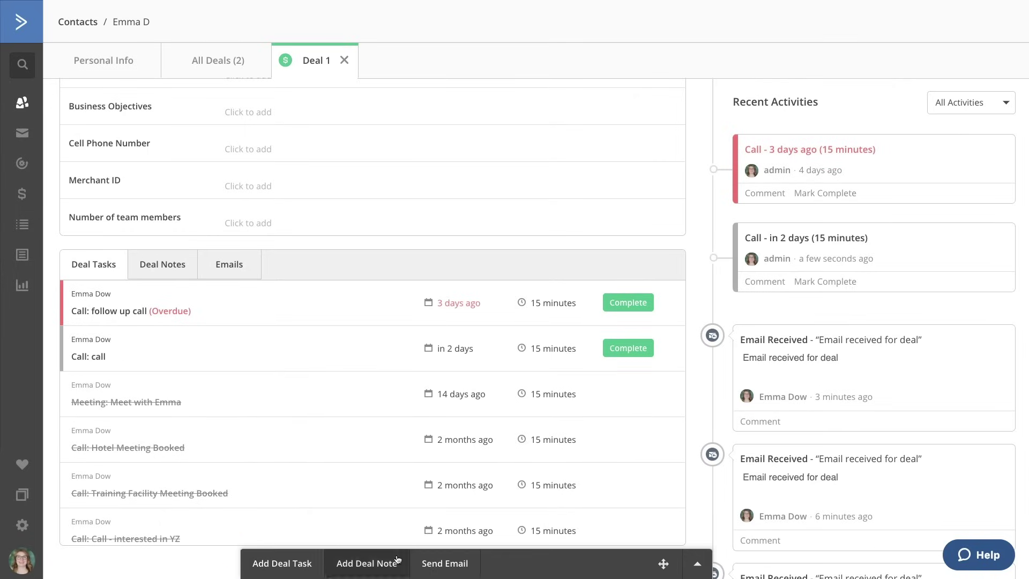
pyautogui.click(448, 561)
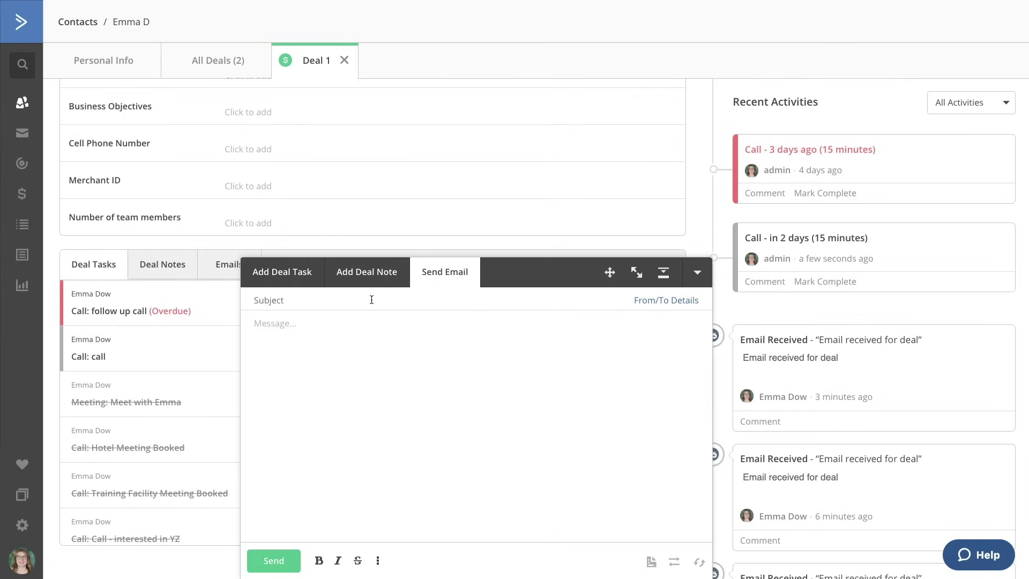
pyautogui.click(371, 296)
pyautogui.write('Hello!')
pyautogui.click(697, 272)
pyautogui.scroll(10, 524, 312)
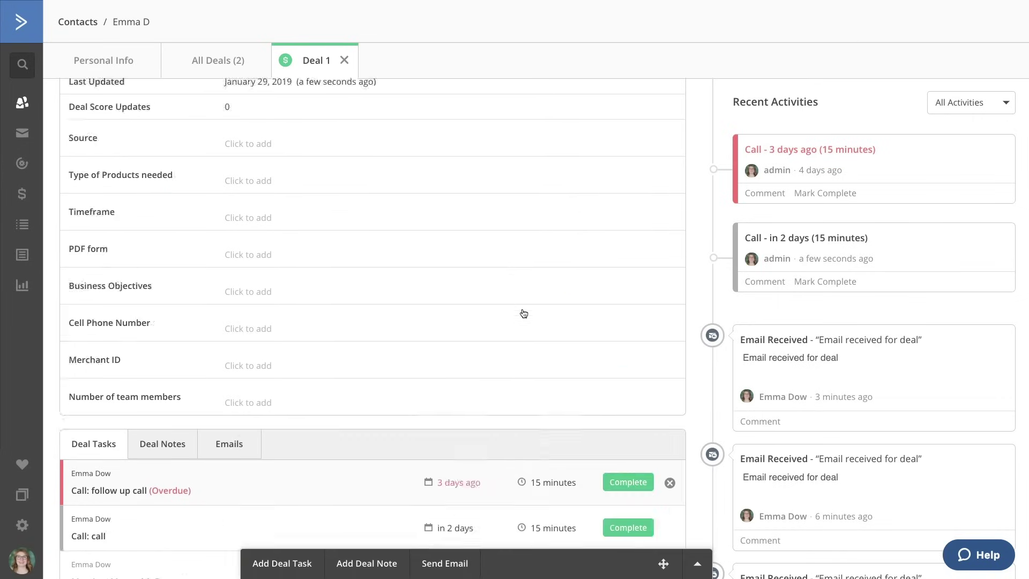
# Step: On the Deals board, drag the top Email deal through Active Contacts into Week two contact
pyautogui.click(22, 193)
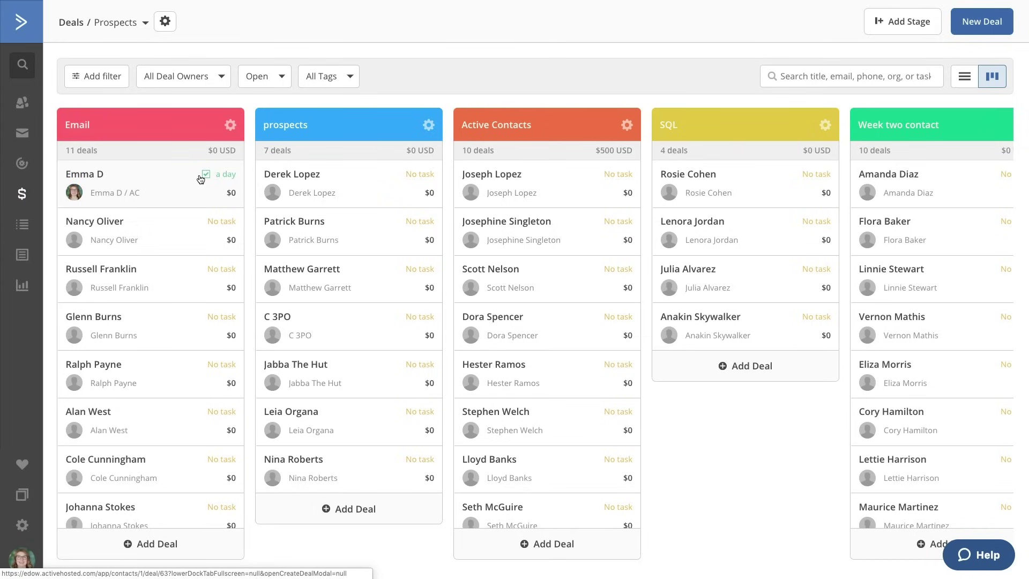
pyautogui.moveTo(200, 179); pyautogui.dragTo(607, 177)
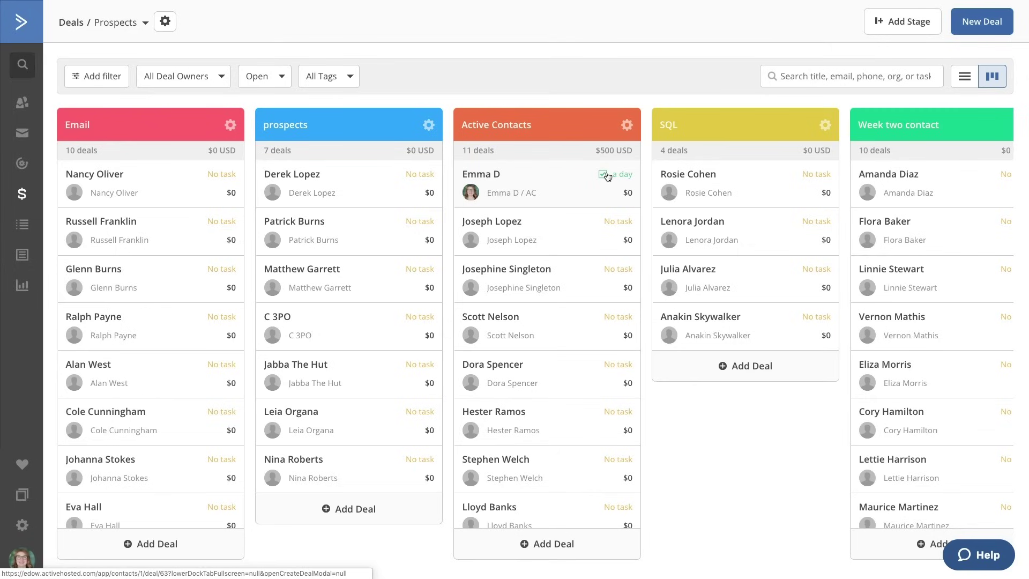
pyautogui.moveTo(607, 176); pyautogui.dragTo(1008, 180)
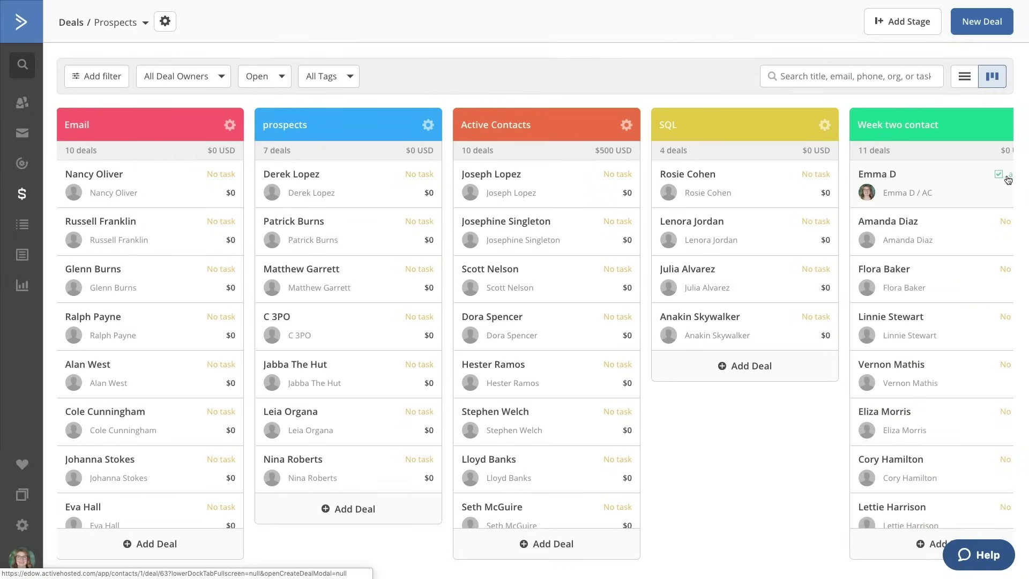